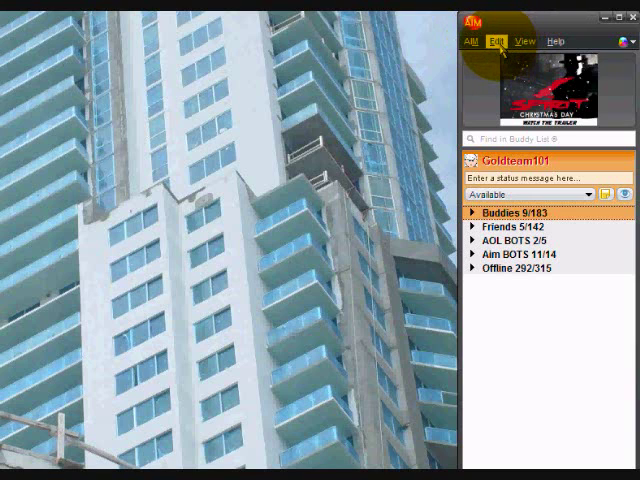
Open the Edit menu in the AIM buddy list window.
left_click(497, 42)
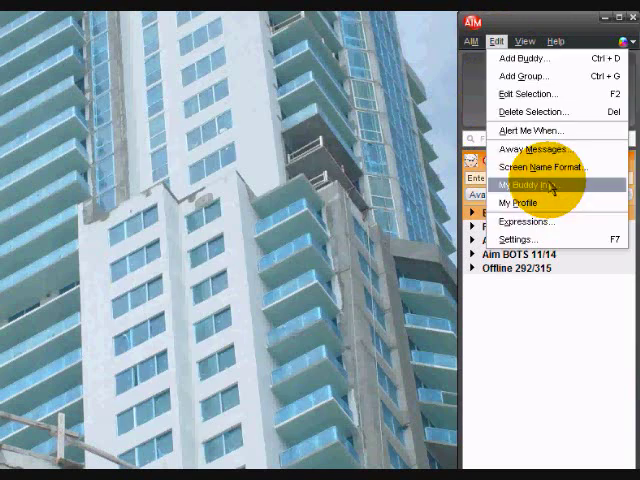
Open My Buddy Info, widen the editor and place the cursor to write Tom.
left_click(540, 185)
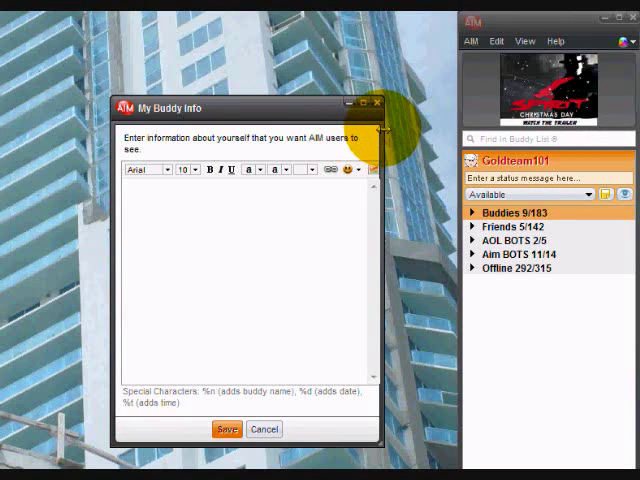
left_click_drag(381, 130, 405, 130)
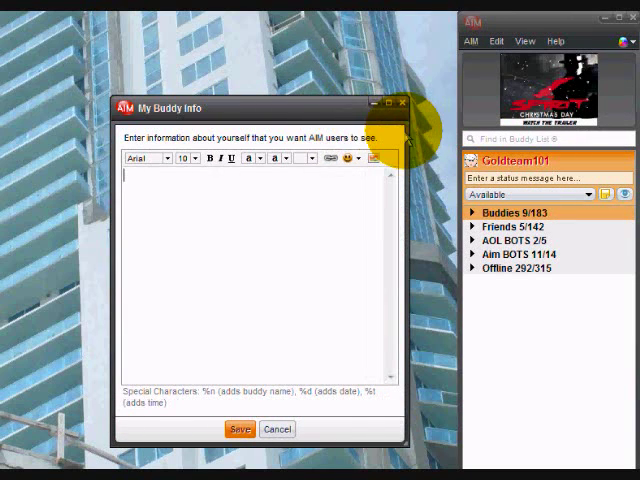
left_click(255, 220)
type("To")
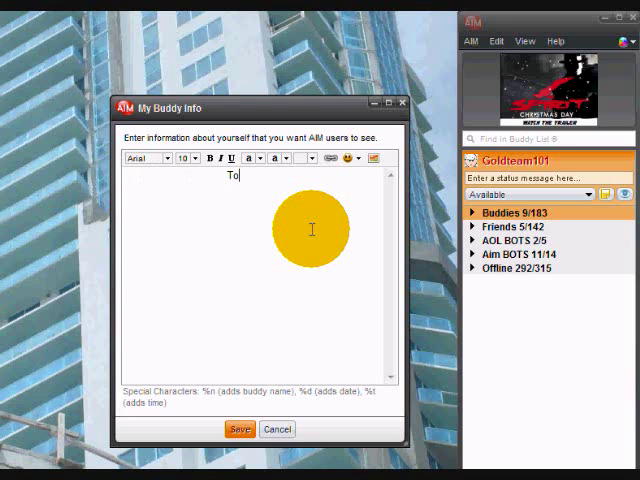
type("m")
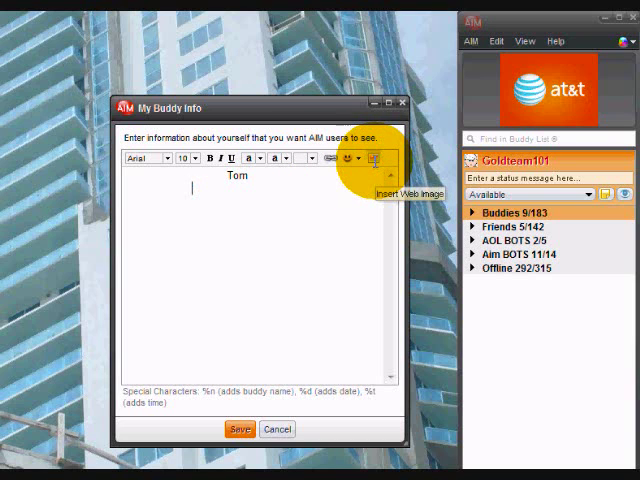
Bring up the Insert Web Image dialog, moved aside, with its address field ready.
left_click(373, 158)
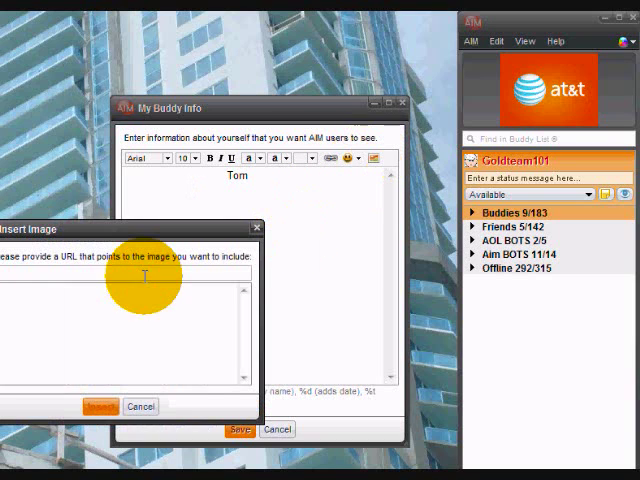
left_click_drag(125, 228, 265, 208)
left_click(216, 258)
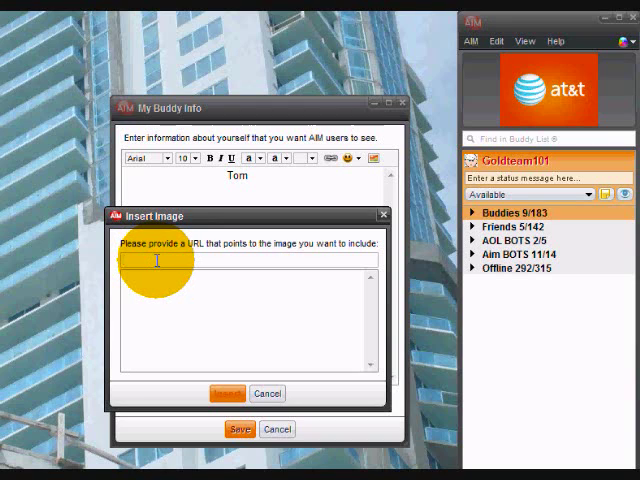
Paste the fish-dog picture's web address and insert the found image.
right_click(244, 260)
left_click(261, 326)
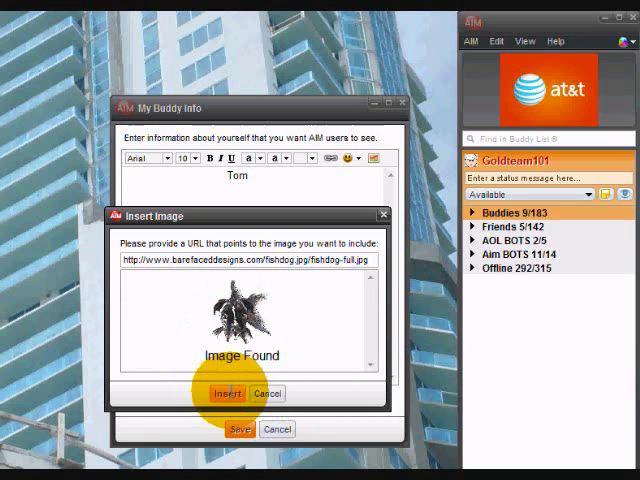
left_click(228, 393)
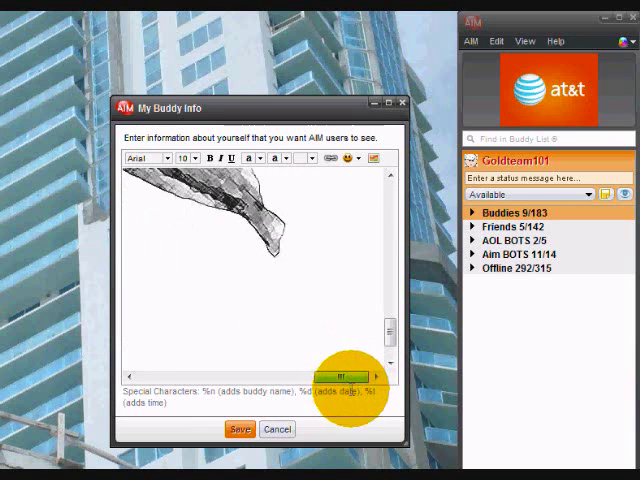
scroll(378, 340, "down", 3)
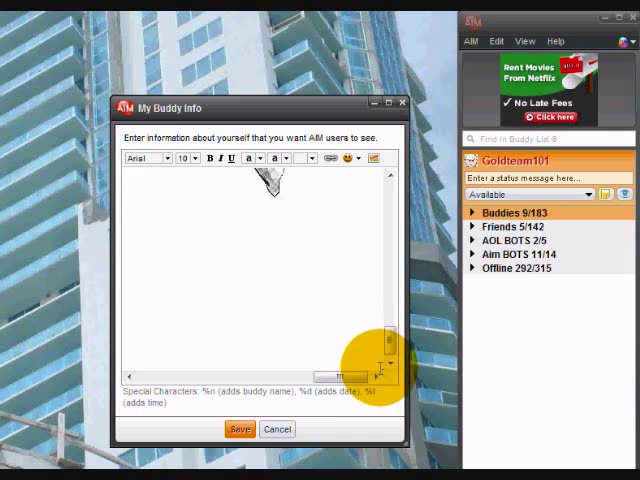
scroll(383, 370, "up", 2)
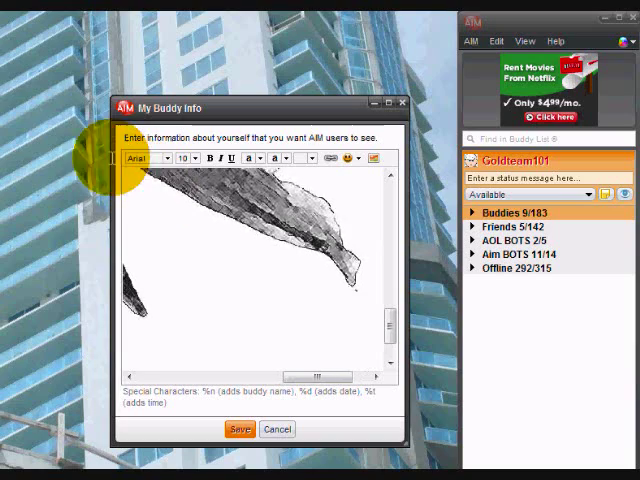
scroll(155, 185, "up", 2)
Drag the fish-dog picture's corner handle inward until it sits small beneath Tom.
left_click_drag(155, 185, 375, 375)
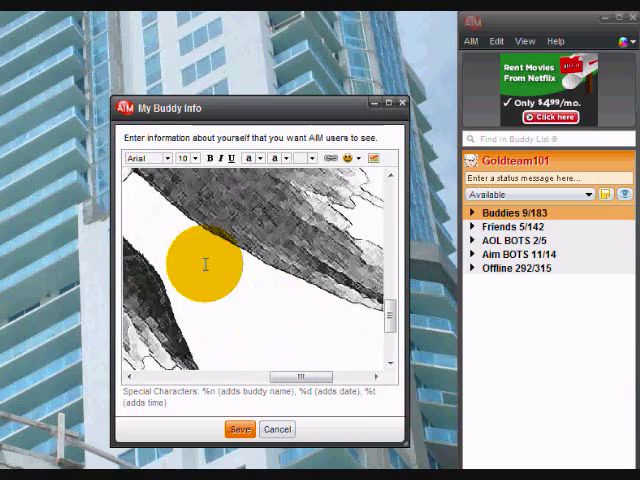
left_click_drag(318, 376, 335, 376)
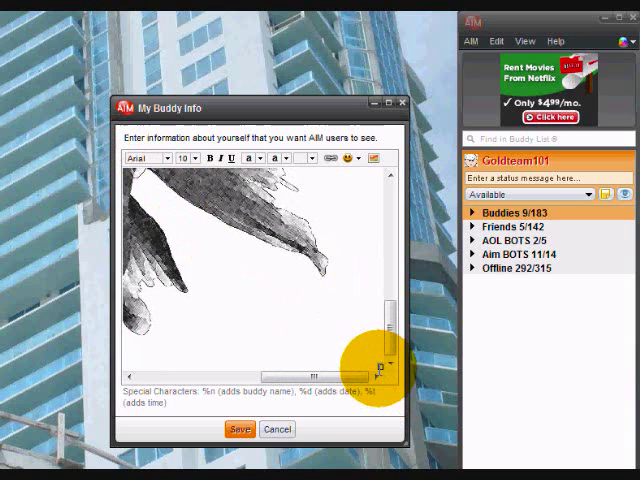
left_click_drag(381, 366, 320, 330)
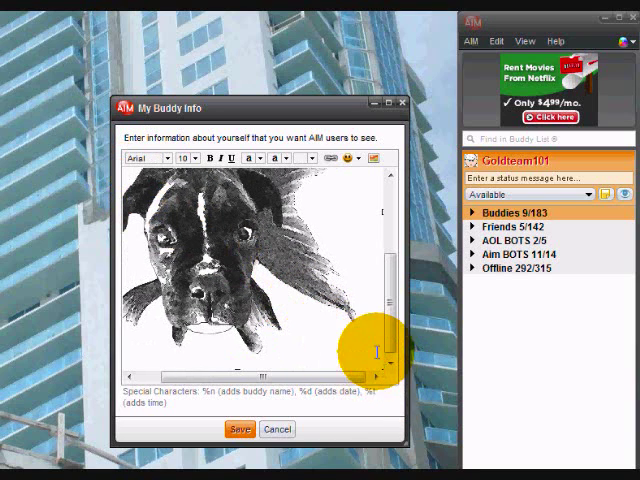
left_click_drag(377, 352, 198, 238)
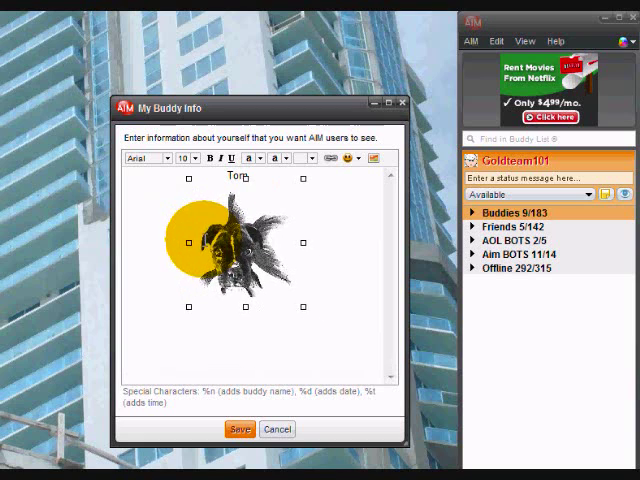
Deselect the picture and save the buddy info with Tom and the image.
left_click(300, 330)
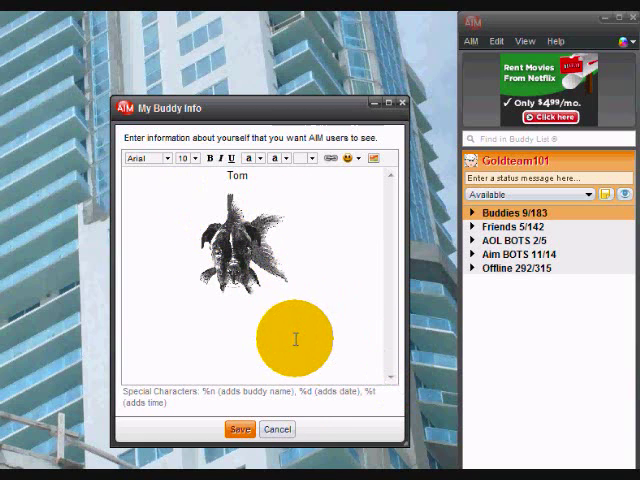
left_click(239, 429)
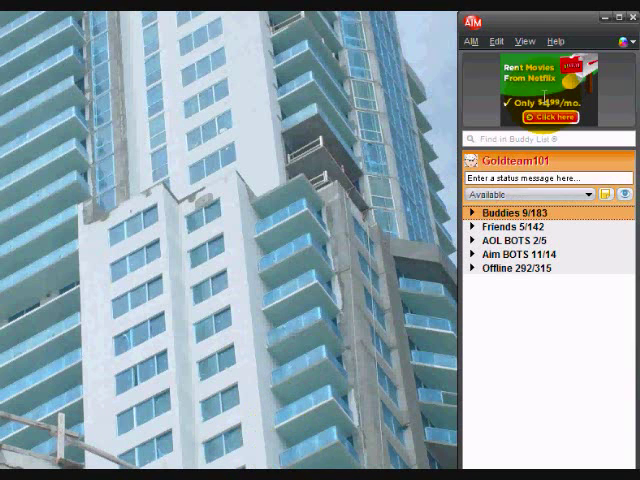
View your own Buddy Info profile with Ctrl+I after dismissing the Edit menu.
left_click(496, 41)
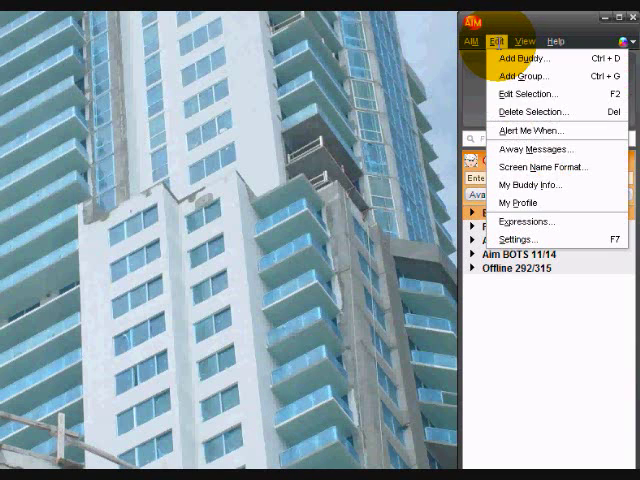
mouse_move(496, 41)
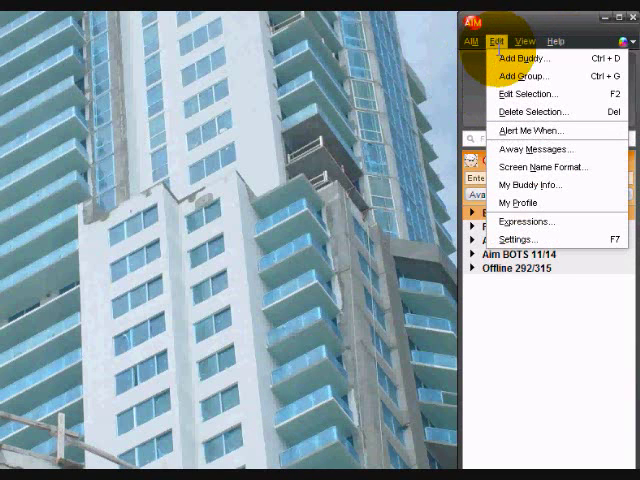
left_click(430, 65)
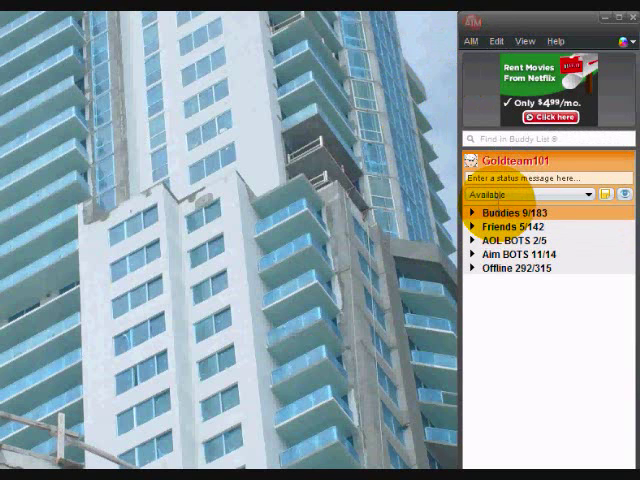
key("ctrl+i")
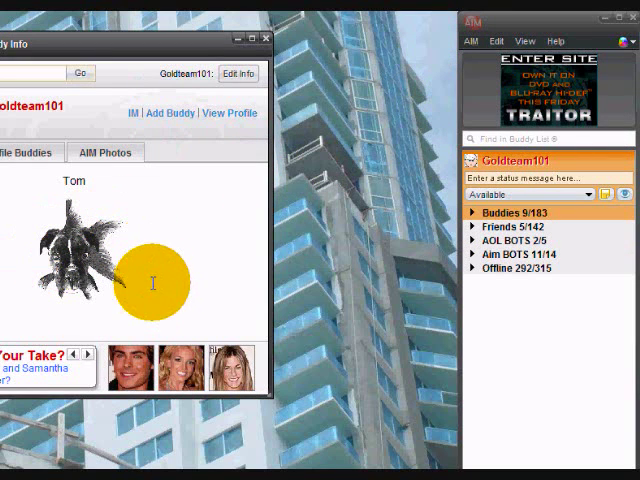